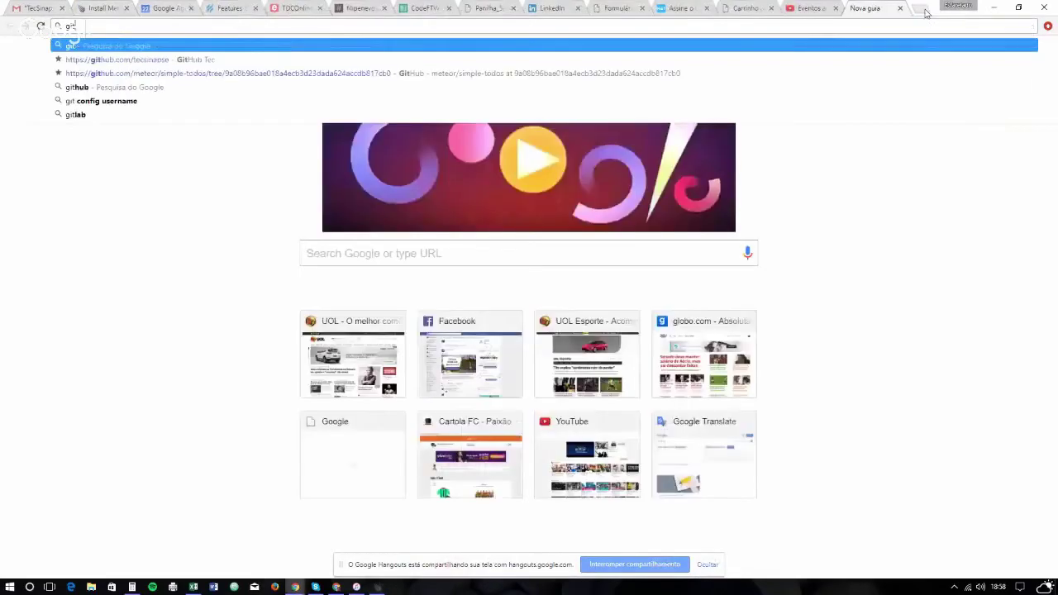
# Go to github.com and open the account sign-in page.
pyautogui.write('h')
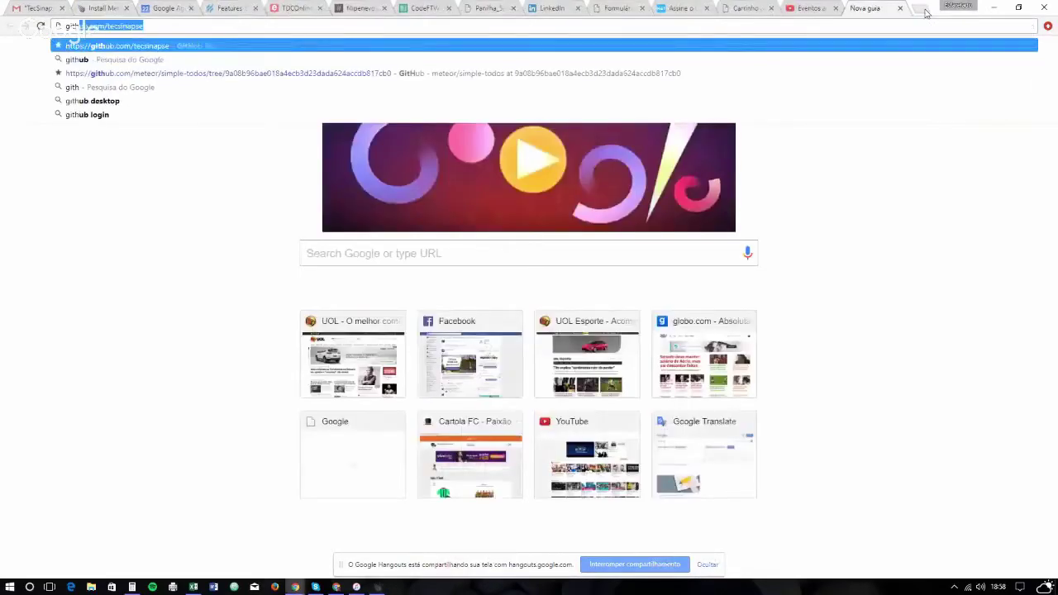
pyautogui.write('ub.com/')
pyautogui.press('Return')
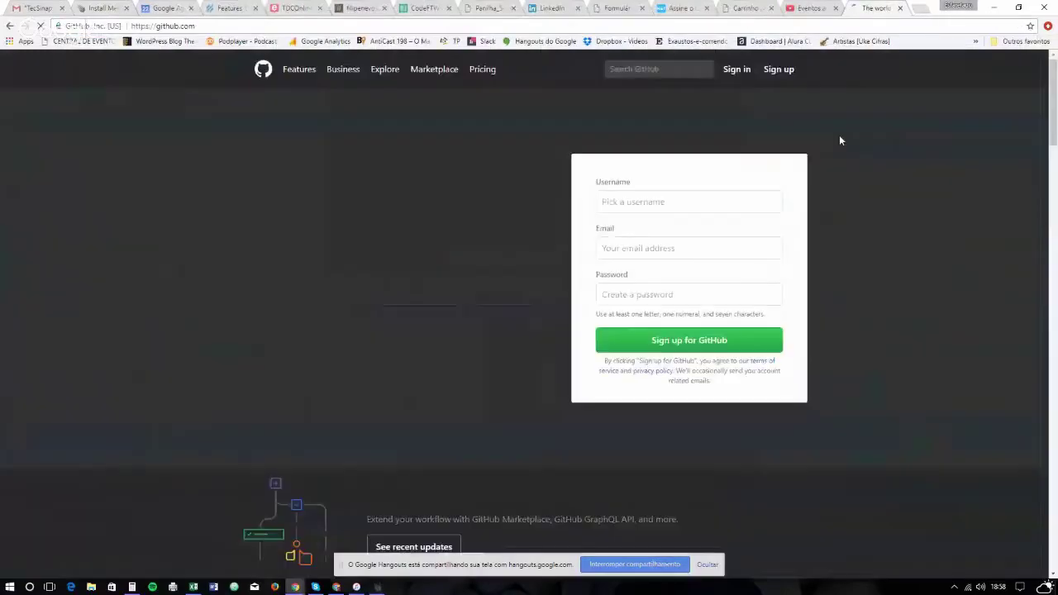
pyautogui.click(777, 71)
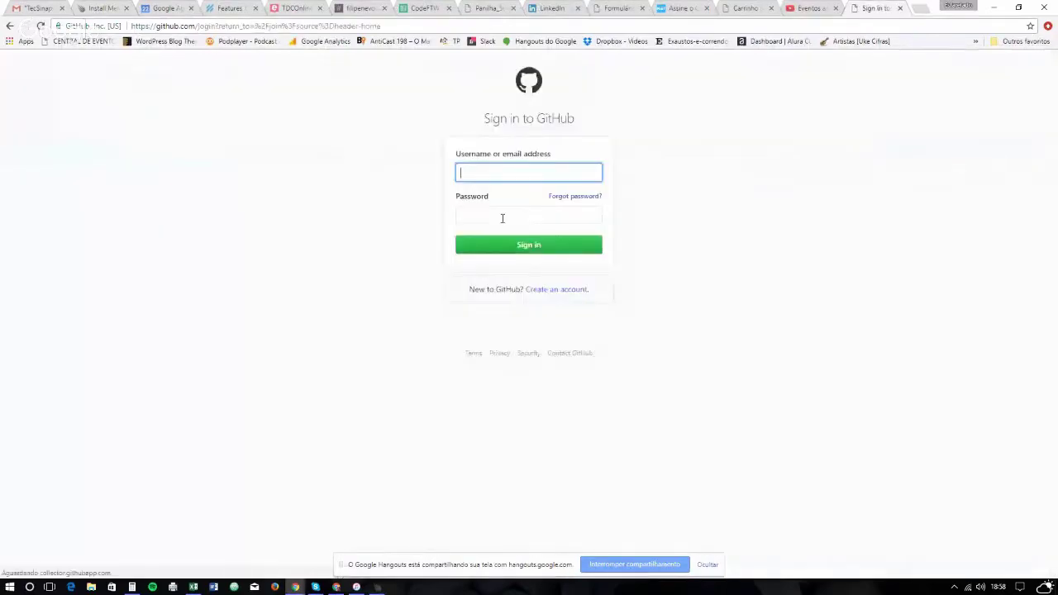
# Sign in to GitHub with the account e-mail and password, and decline to have the browser save the password.
pyautogui.write('pvmilre')
pyautogui.press('Down')
pyautogui.press('Return')
pyautogui.press('Tab')
pyautogui.write('*********')
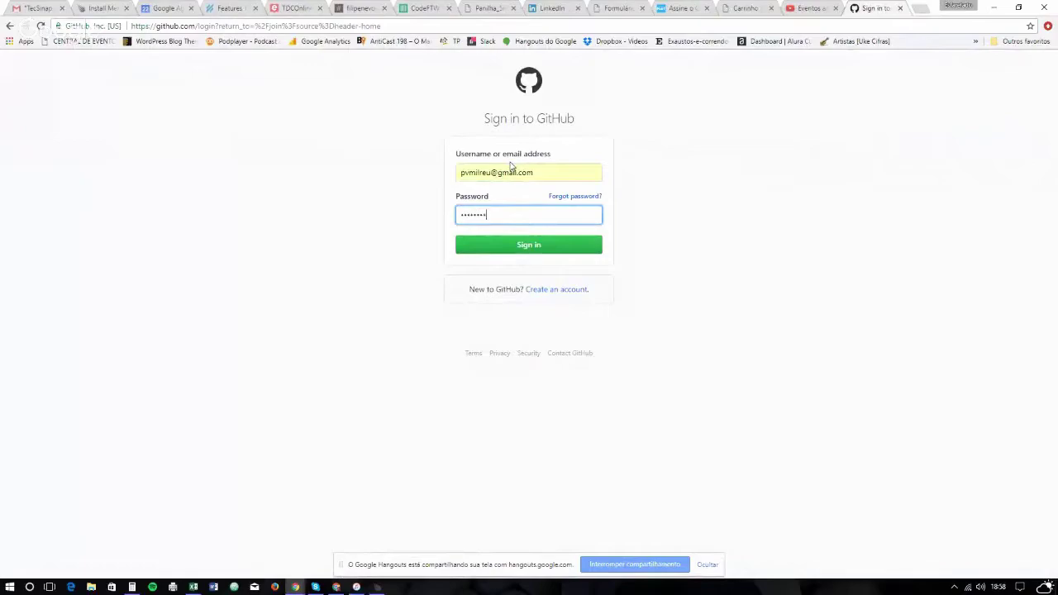
pyautogui.press('Return')
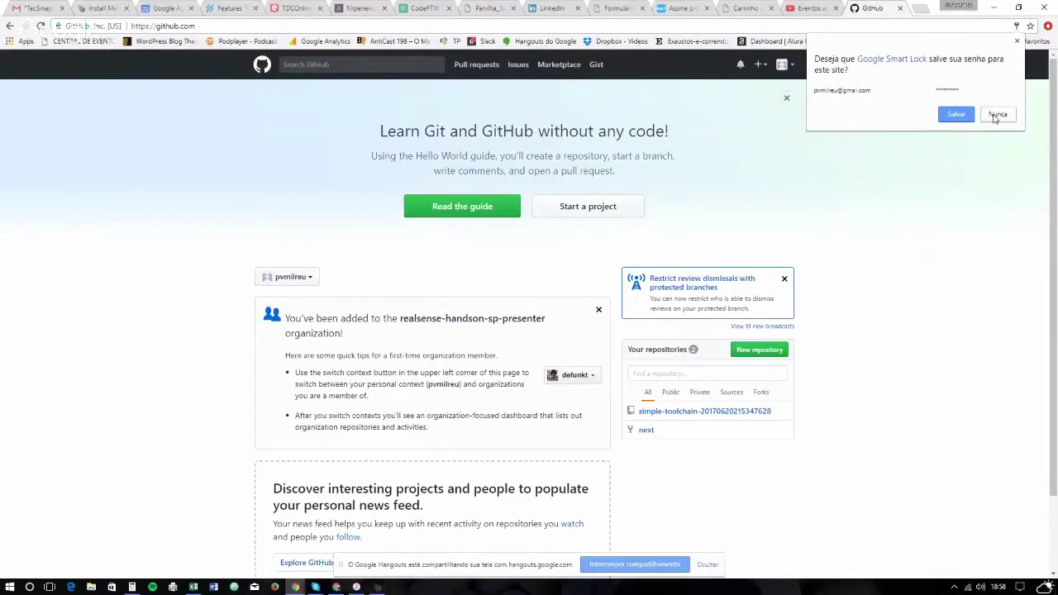
pyautogui.click(997, 115)
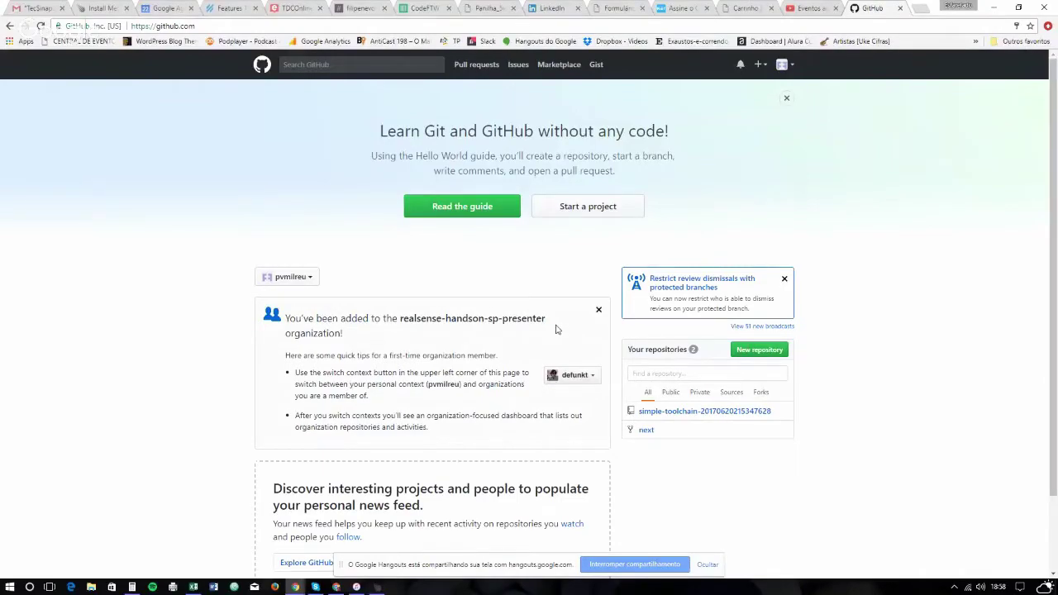
# Start a new project and name the repository know-now.
pyautogui.click(568, 210)
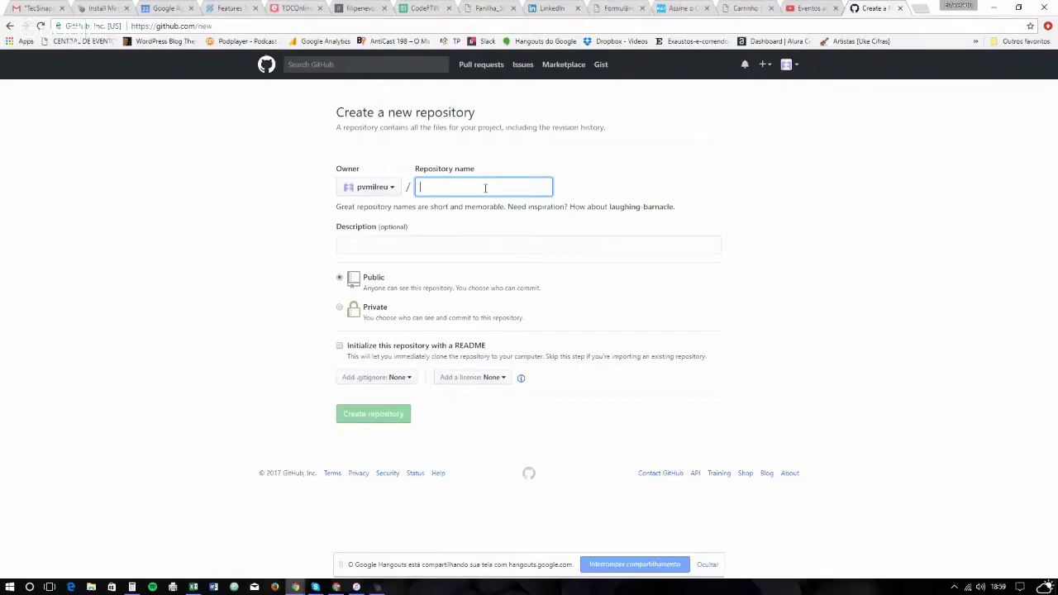
pyautogui.write('now')
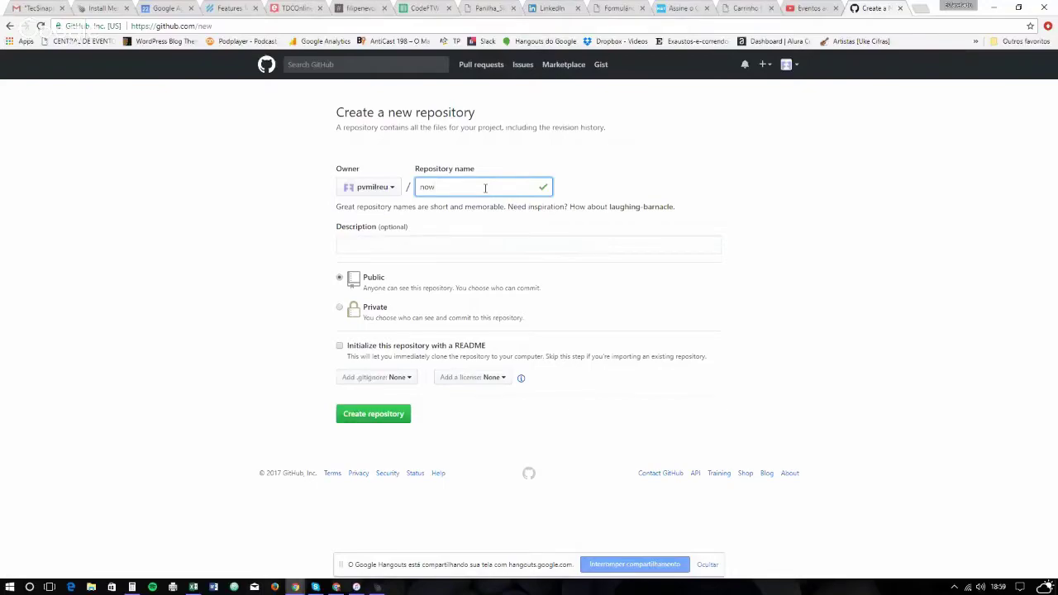
pyautogui.write('known')
pyautogui.press('Delete')
pyautogui.write('Now')
pyautogui.press('Tab')
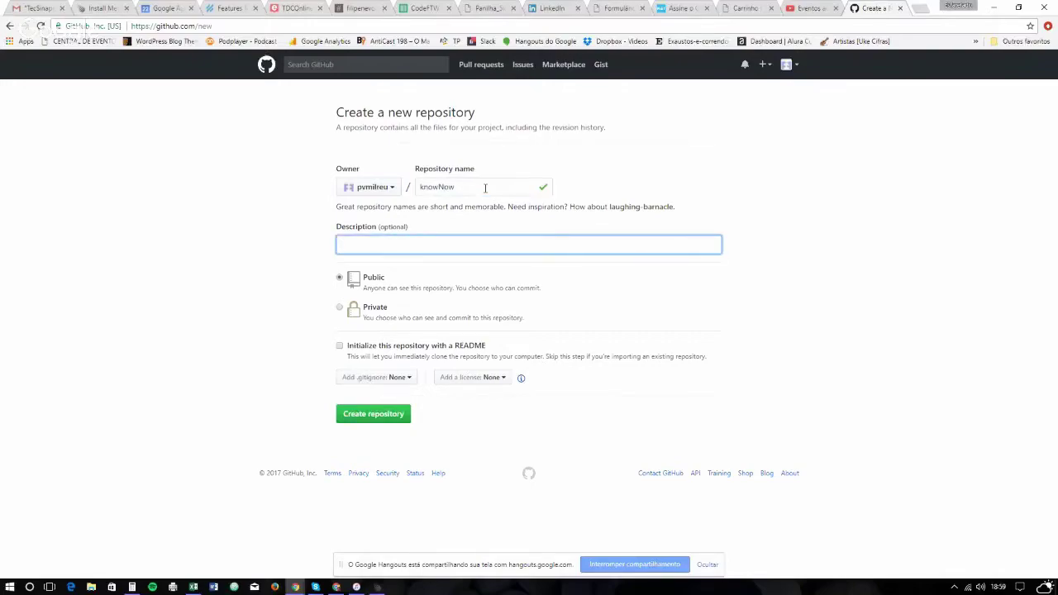
pyautogui.hotkey('shift', 'Tab')
pyautogui.press('Right')
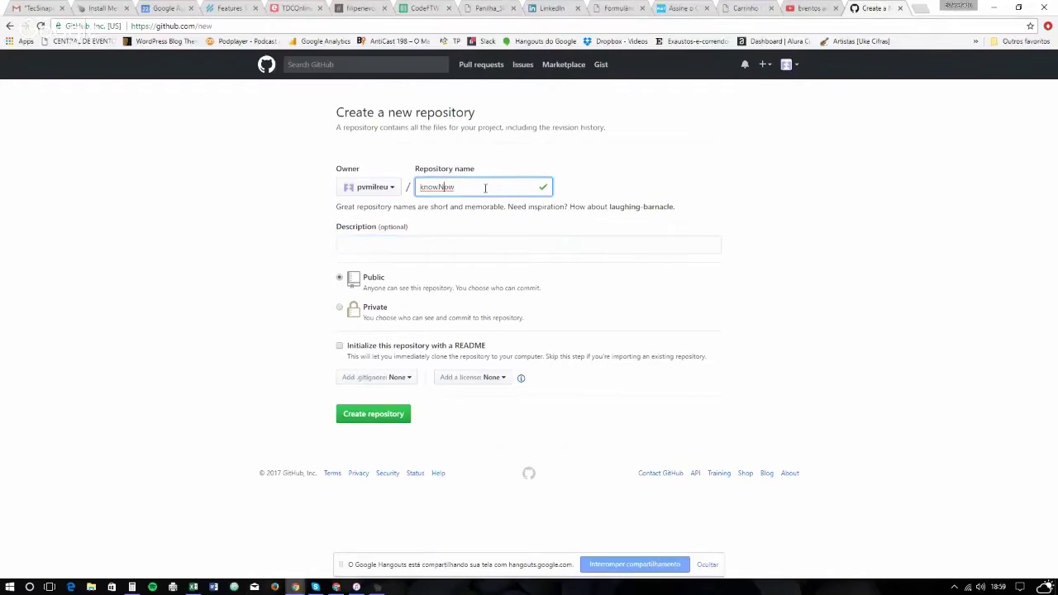
pyautogui.press('Delete')
pyautogui.write('-n')
pyautogui.press('Tab')
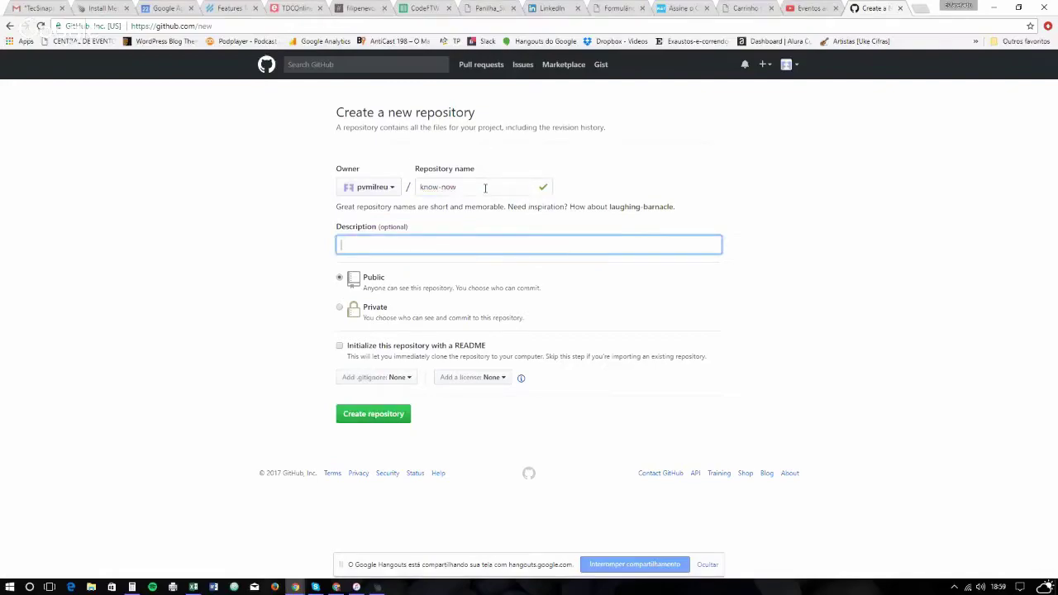
# Enter "Saber como está agora" as the repository description.
pyautogui.write('Saber como está agora')
pyautogui.moveTo(451, 245); pyautogui.dragTo(201, 270)
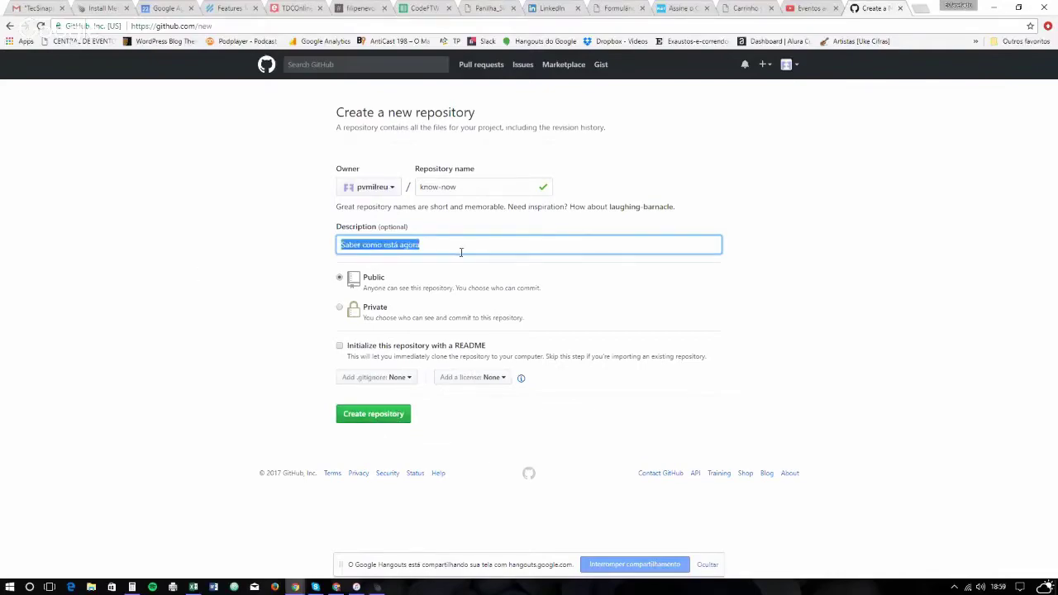
pyautogui.tripleClick(449, 192)
pyautogui.click(455, 233)
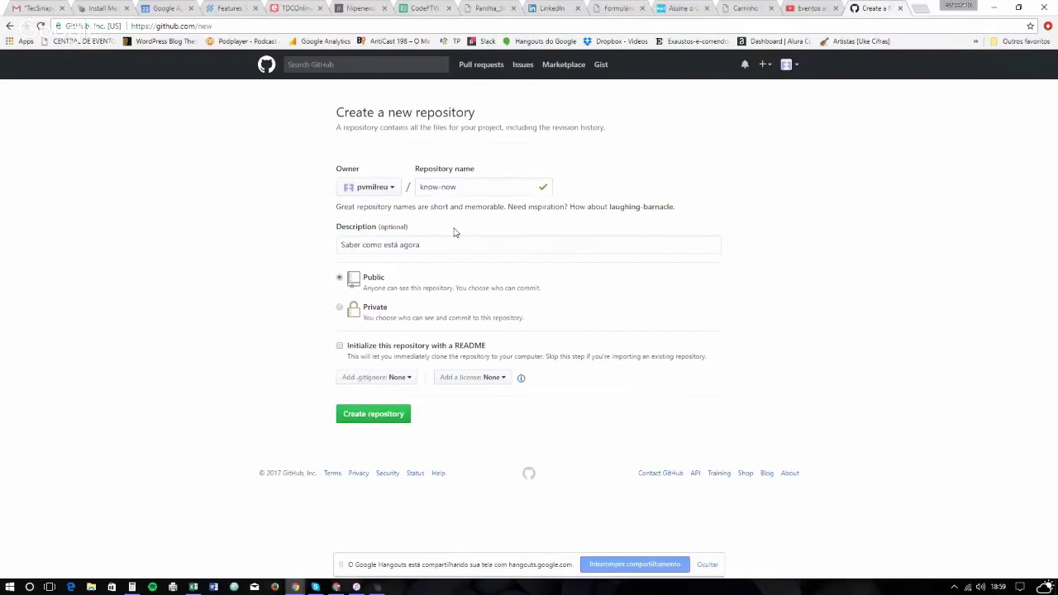
# Select the Node template for .gitignore and glance at the license choices without picking one.
pyautogui.click(405, 380)
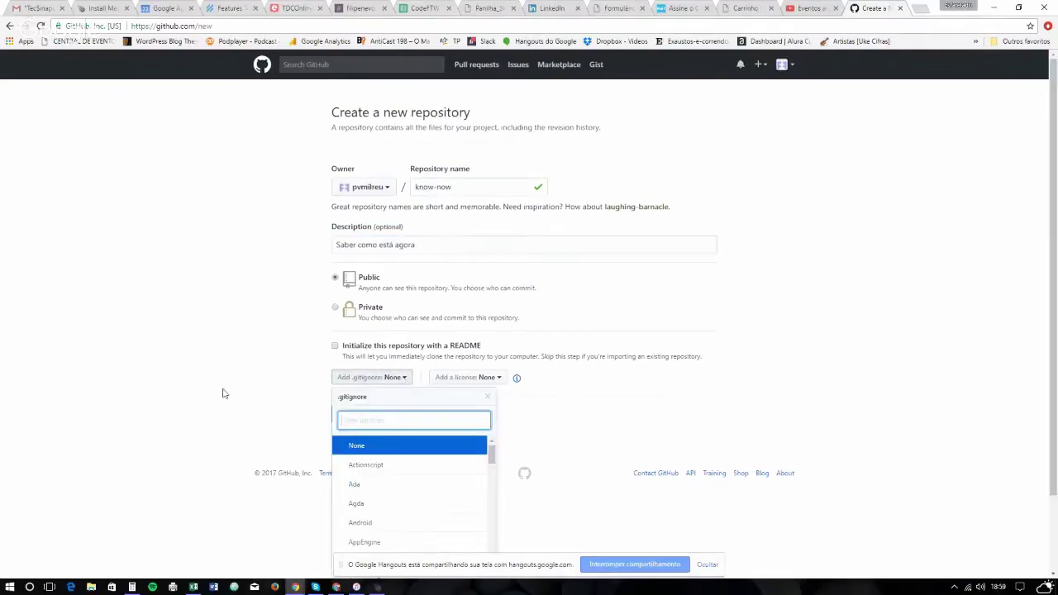
pyautogui.scroll(-2, 224, 392)
pyautogui.scroll(-4, 431, 378)
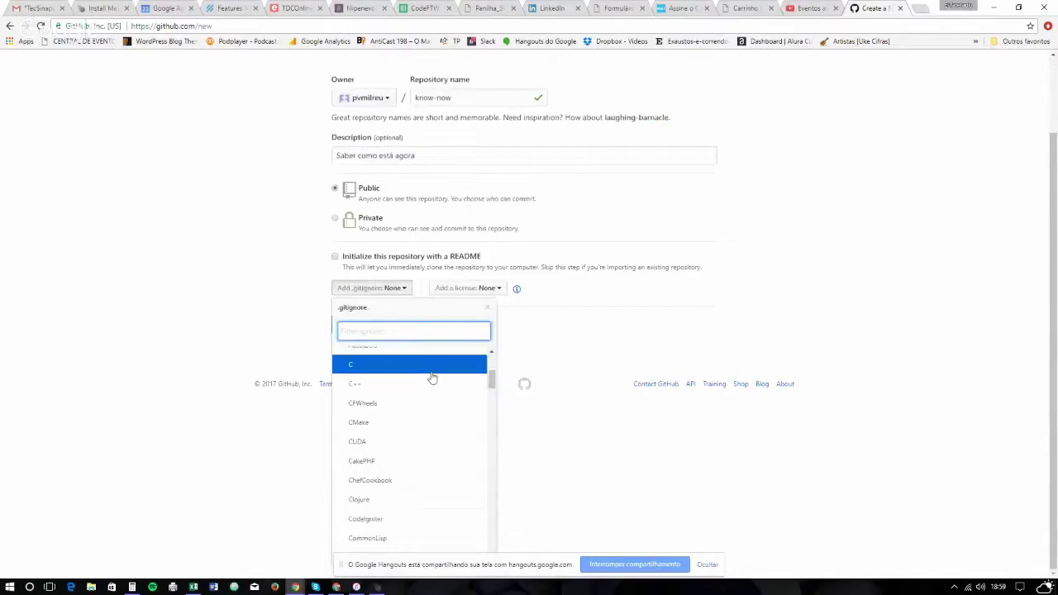
pyautogui.scroll(-3, 431, 377)
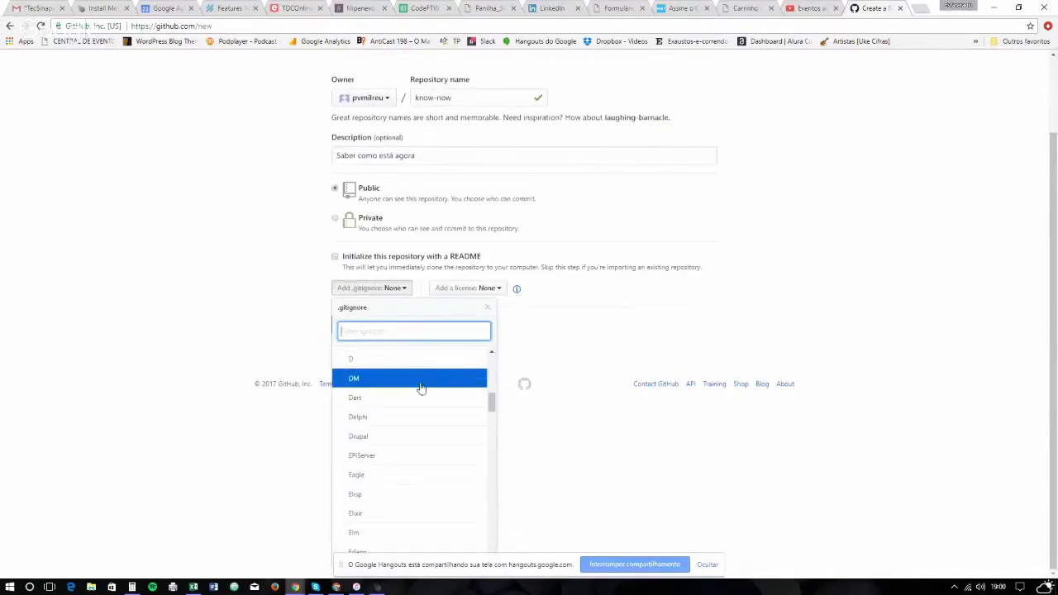
pyautogui.scroll(-3, 418, 401)
pyautogui.scroll(-4, 418, 404)
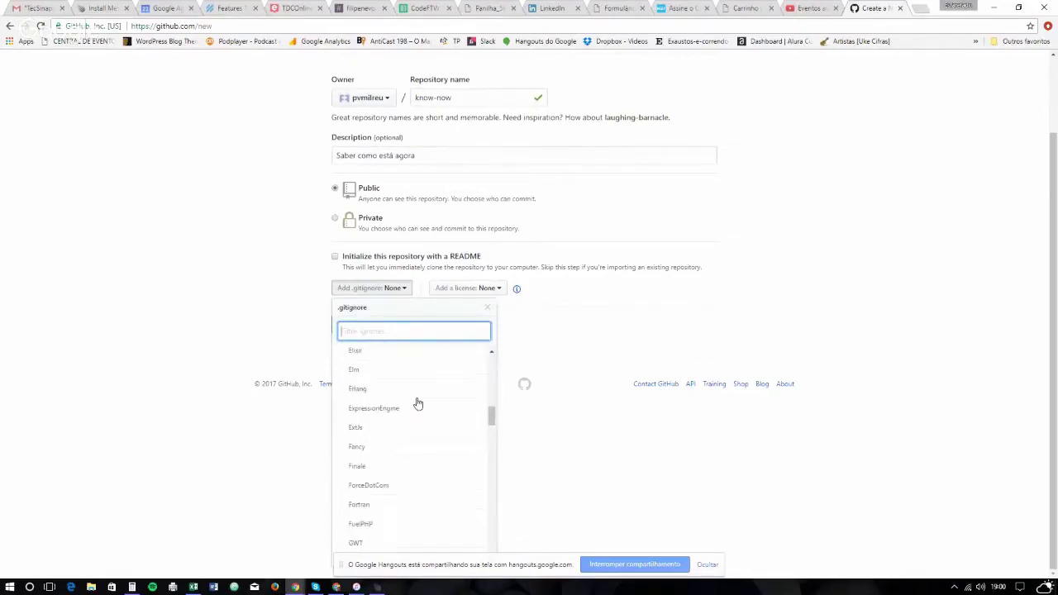
pyautogui.scroll(-4, 418, 403)
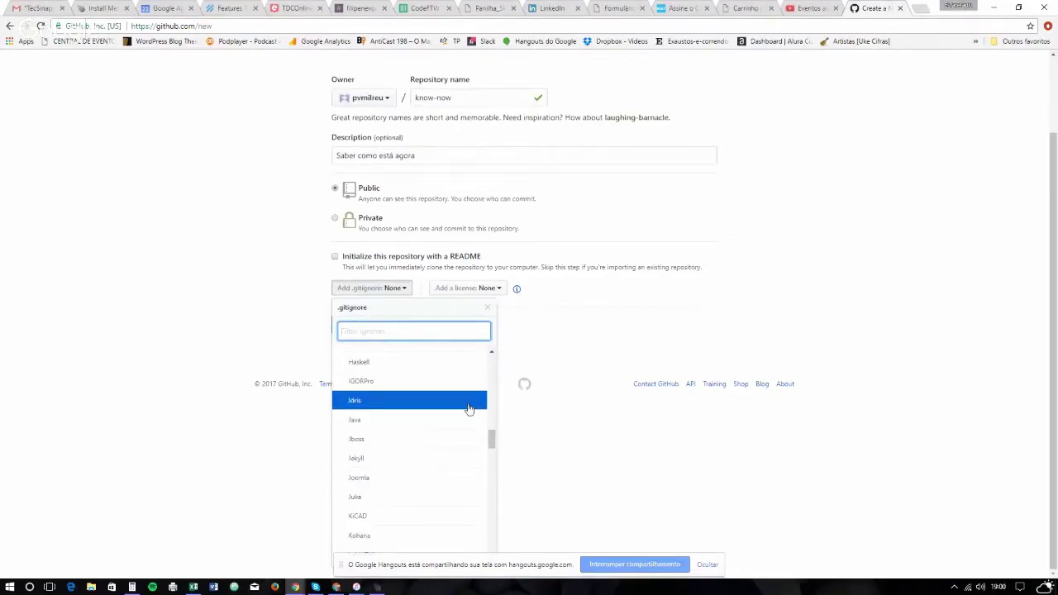
pyautogui.scroll(-3, 452, 419)
pyautogui.scroll(-4, 452, 419)
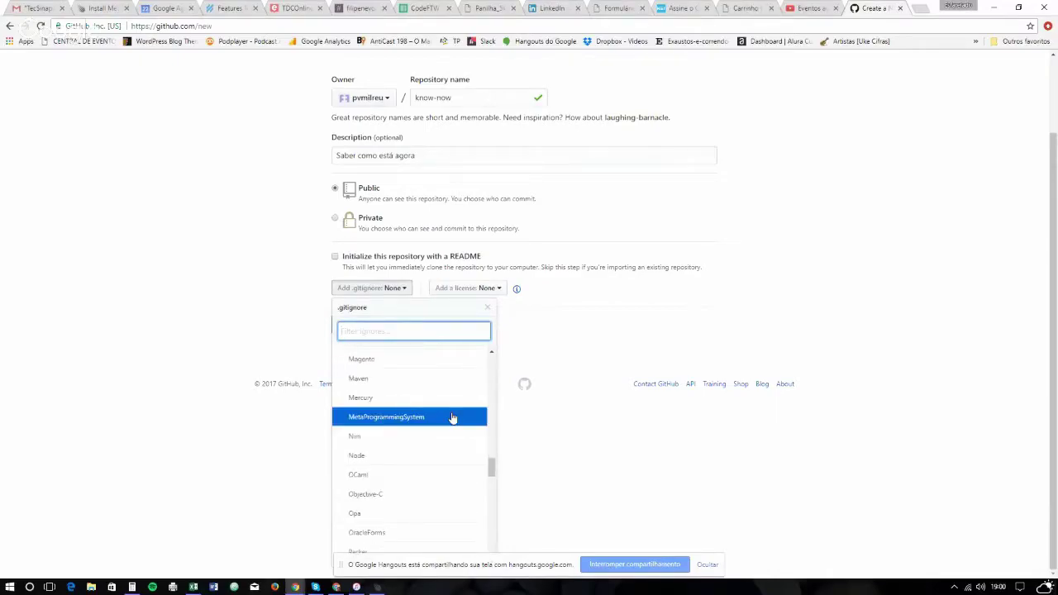
pyautogui.click(385, 455)
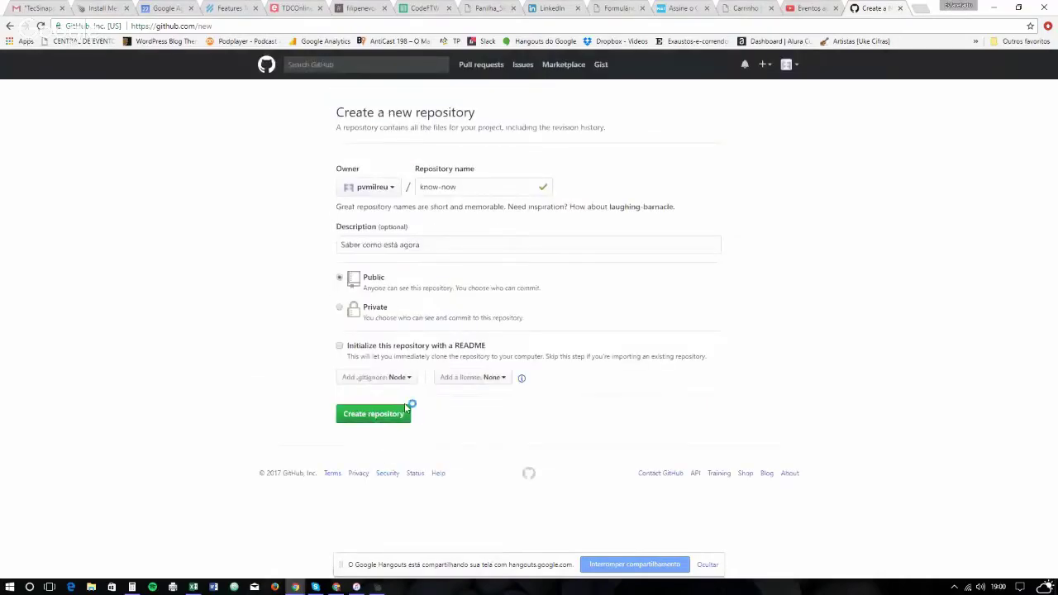
pyautogui.click(475, 378)
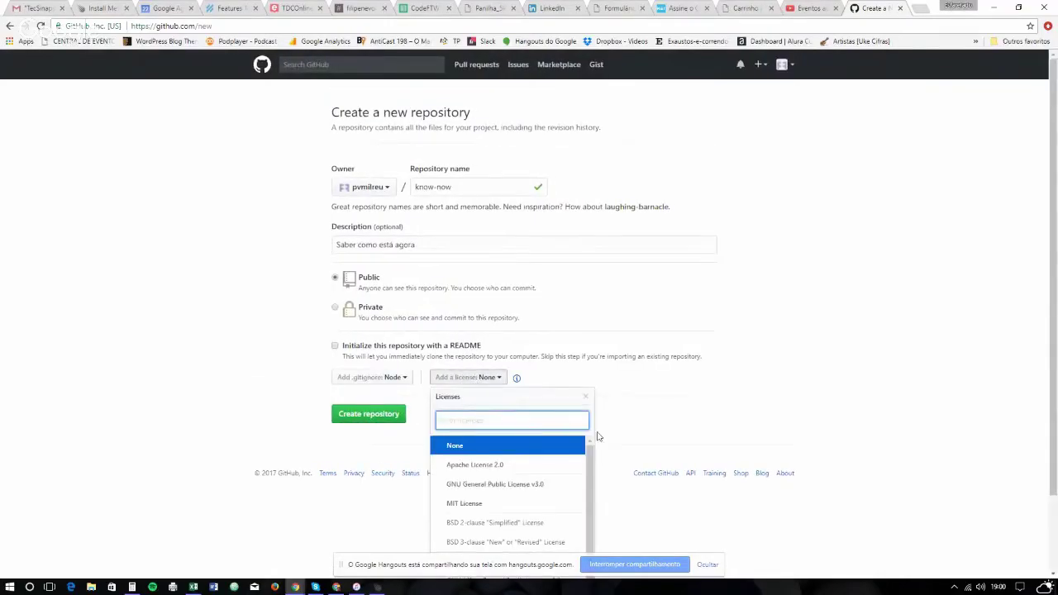
pyautogui.click(650, 389)
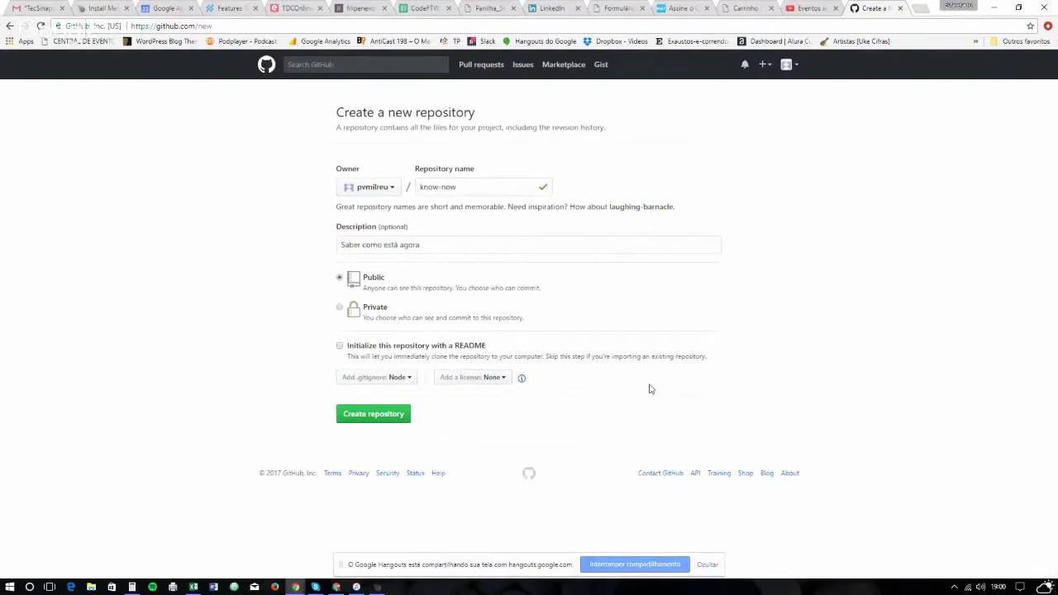
# Replace the repository description with the opening words 'What if you want to know how "cool" is it'.
pyautogui.click(468, 247)
pyautogui.hotkey('ctrl', 'a')
pyautogui.write('W')
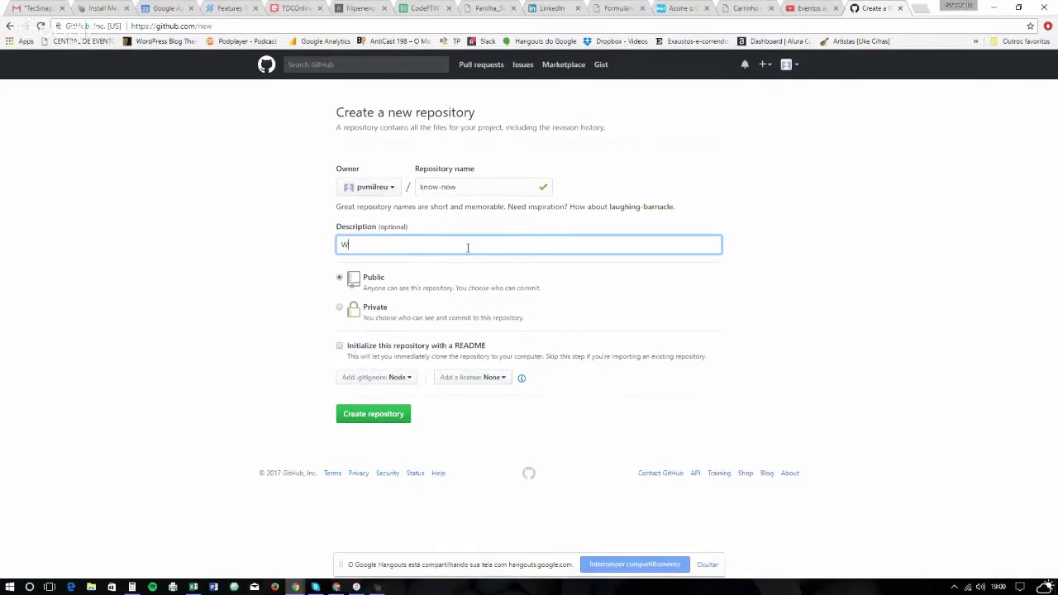
pyautogui.write('hat if you want to know how')
pyautogui.write('"cool" is it ')
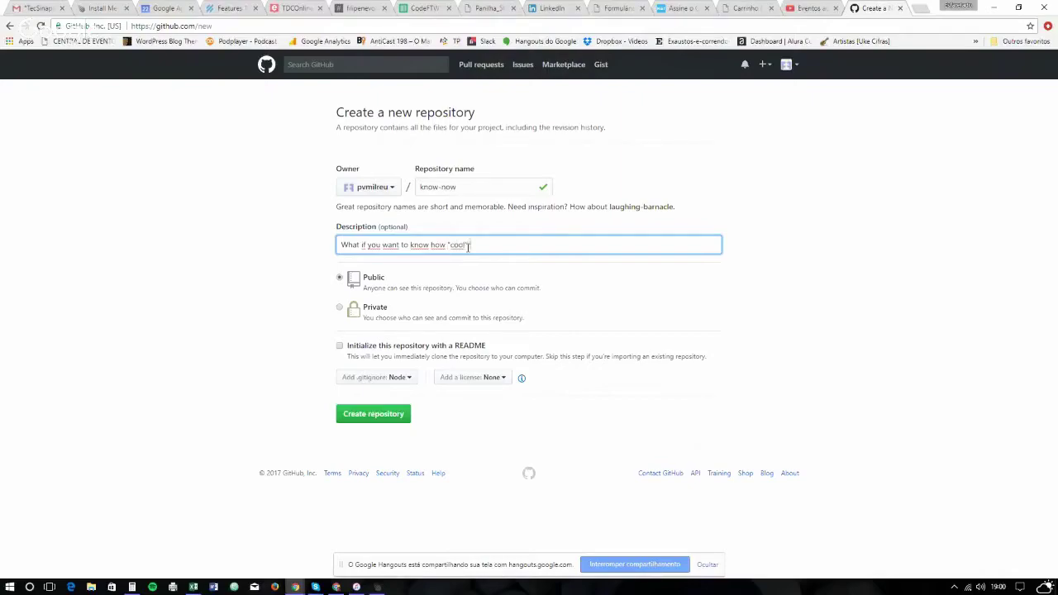
# Continue the description with 'a place to visit right now, in order to decide whether to visit it or not... now you can!'.
pyautogui.write('a place to visit right now?, in order to decide ')
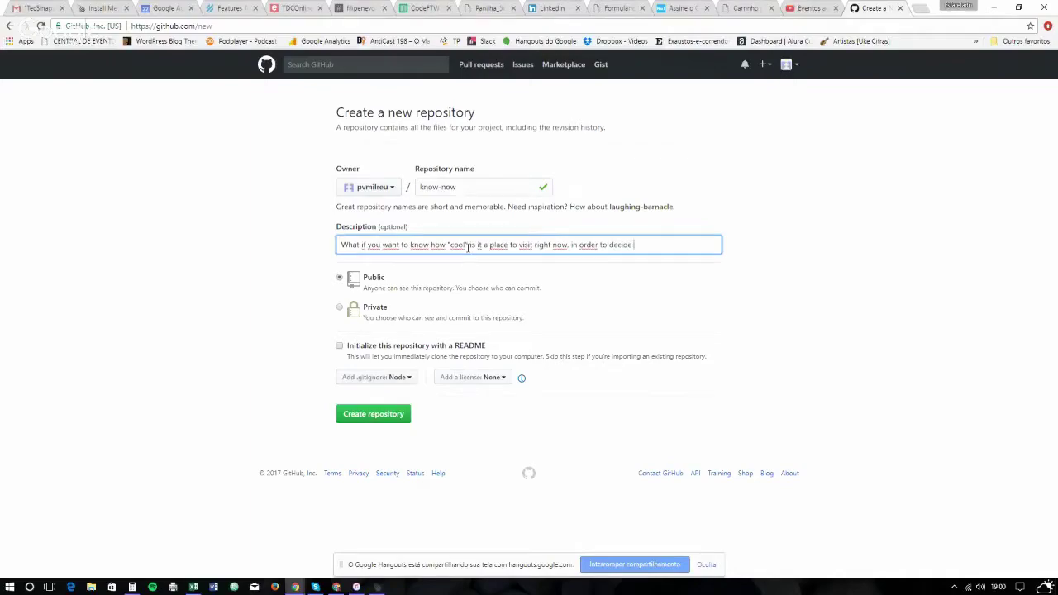
pyautogui.write('whether to visit')
pyautogui.press('BackSpace')
pyautogui.write('it it or not... now you can!')
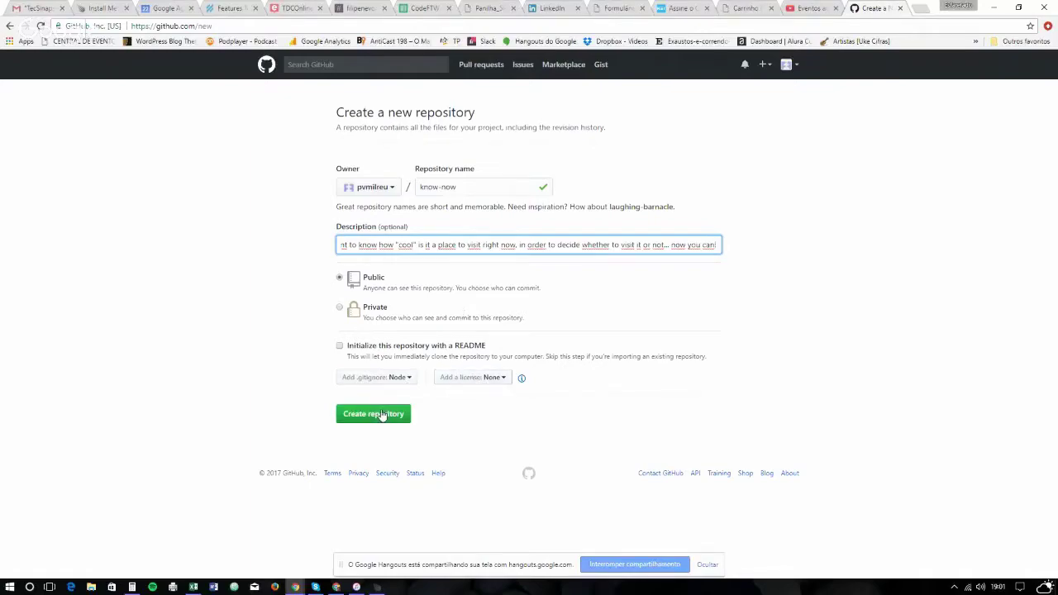
# Review the available licenses, leave the license at None, and create the public repository.
pyautogui.click(466, 386)
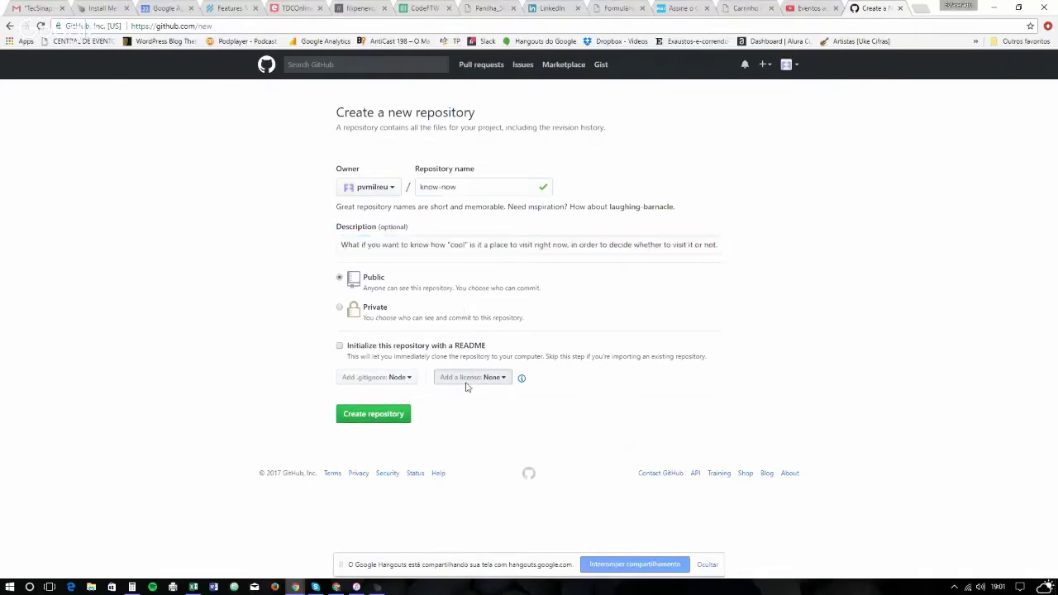
pyautogui.click(467, 382)
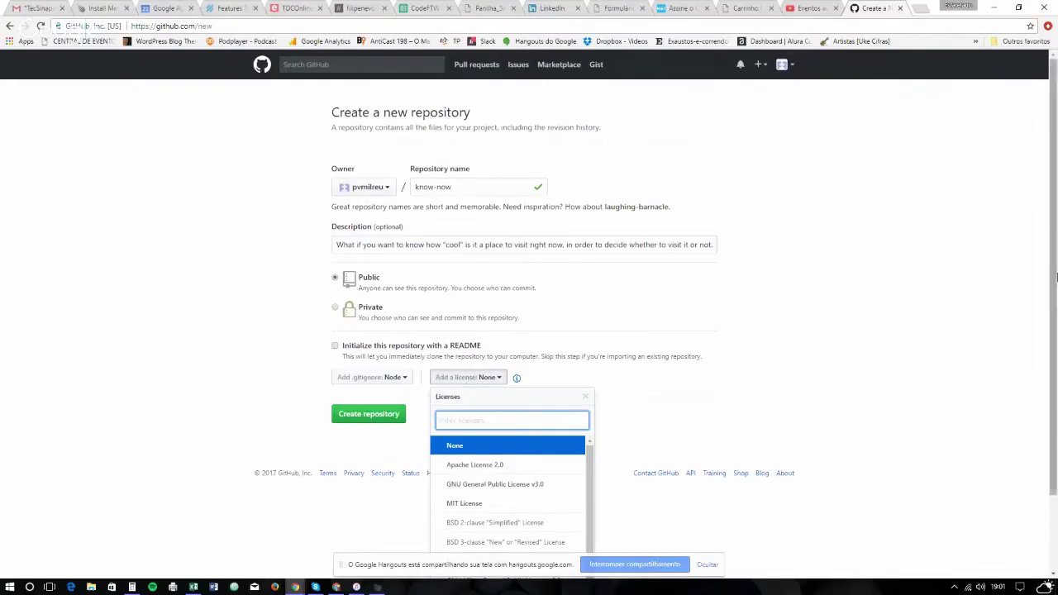
pyautogui.moveTo(1052, 299); pyautogui.dragTo(968, 382)
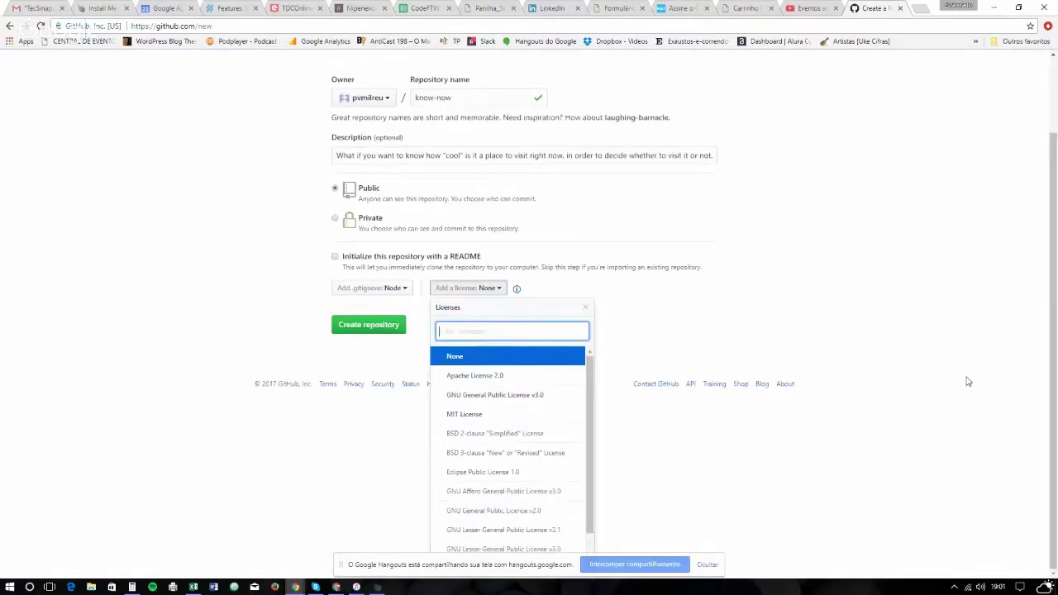
pyautogui.scroll(-1, 593, 472)
pyautogui.scroll(1, 595, 430)
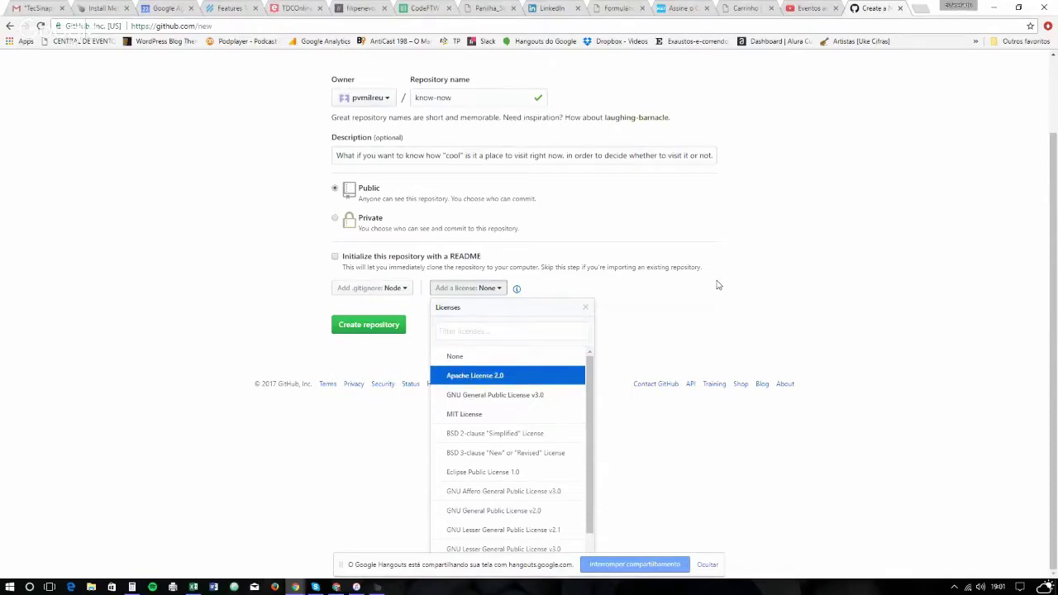
pyautogui.scroll(2, 717, 285)
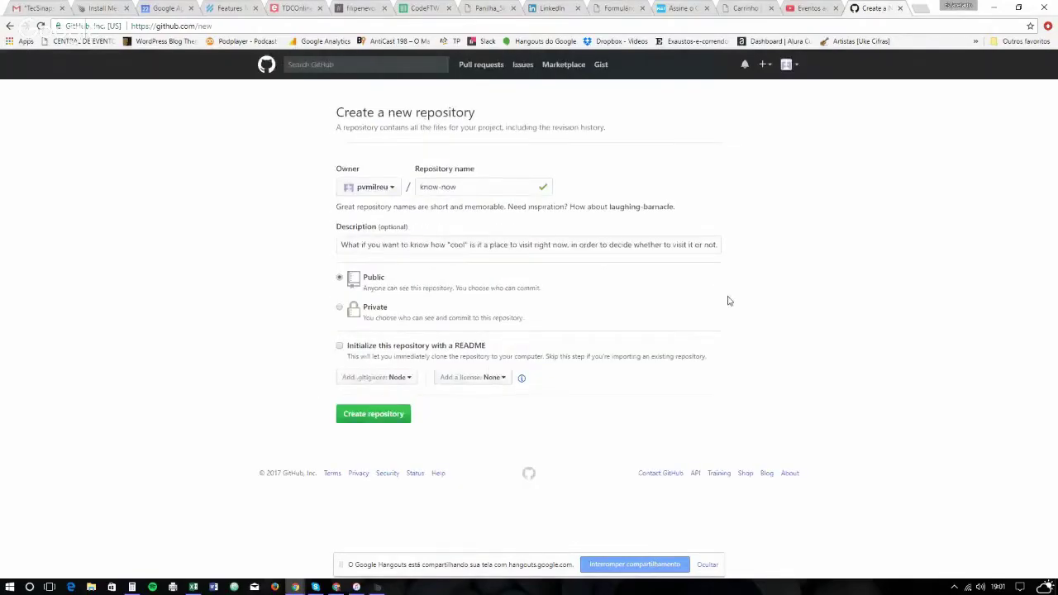
pyautogui.click(355, 419)
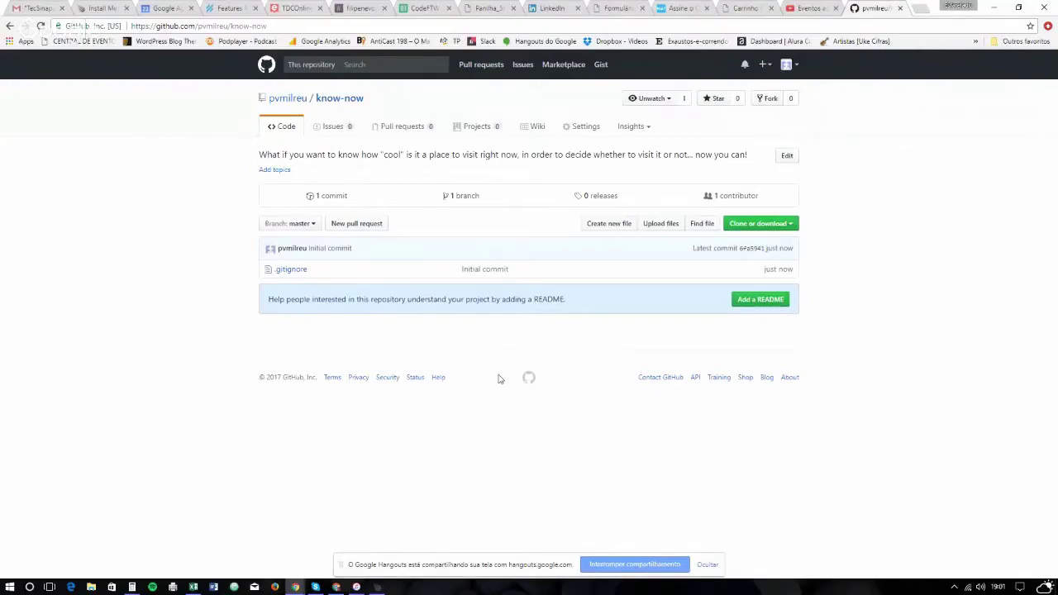
# Check the Meteor installer's progress, and search the web for "webstorm download" in a new tab, closing it when done.
pyautogui.hotkey('alt', 'Tab')
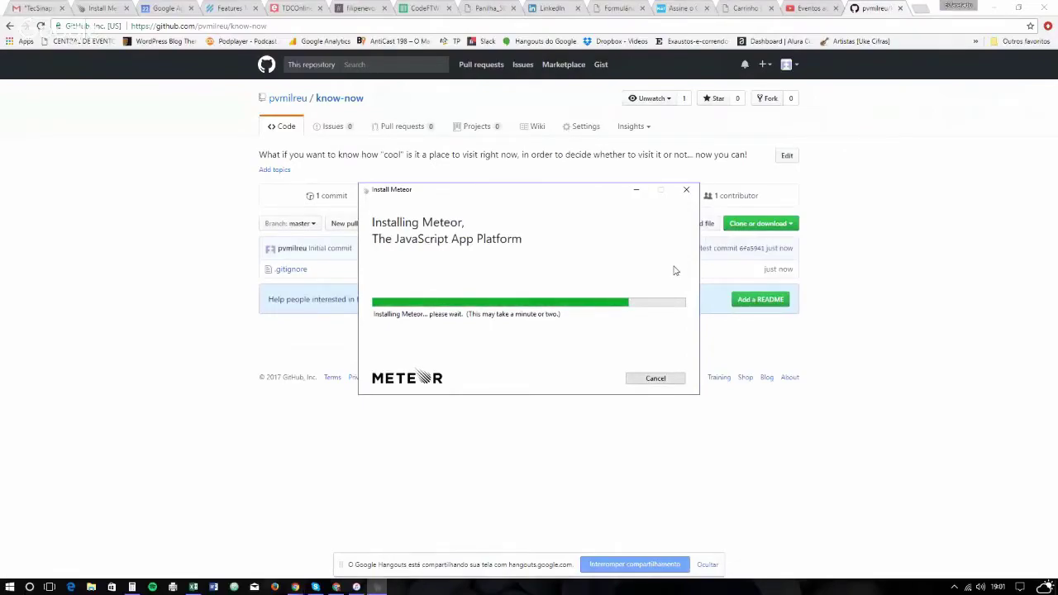
pyautogui.click(921, 14)
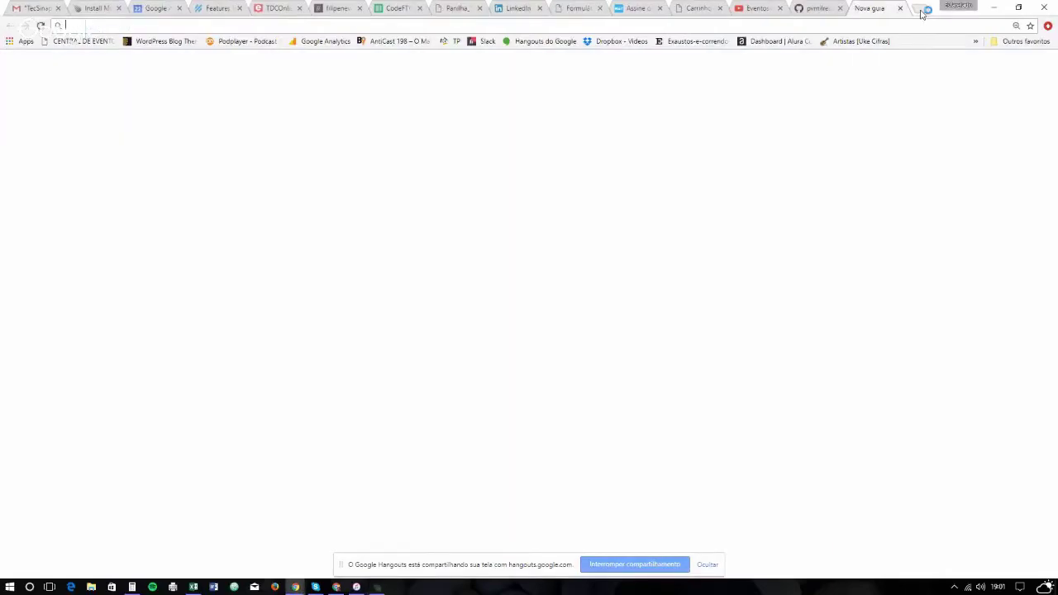
pyautogui.write('webstorm')
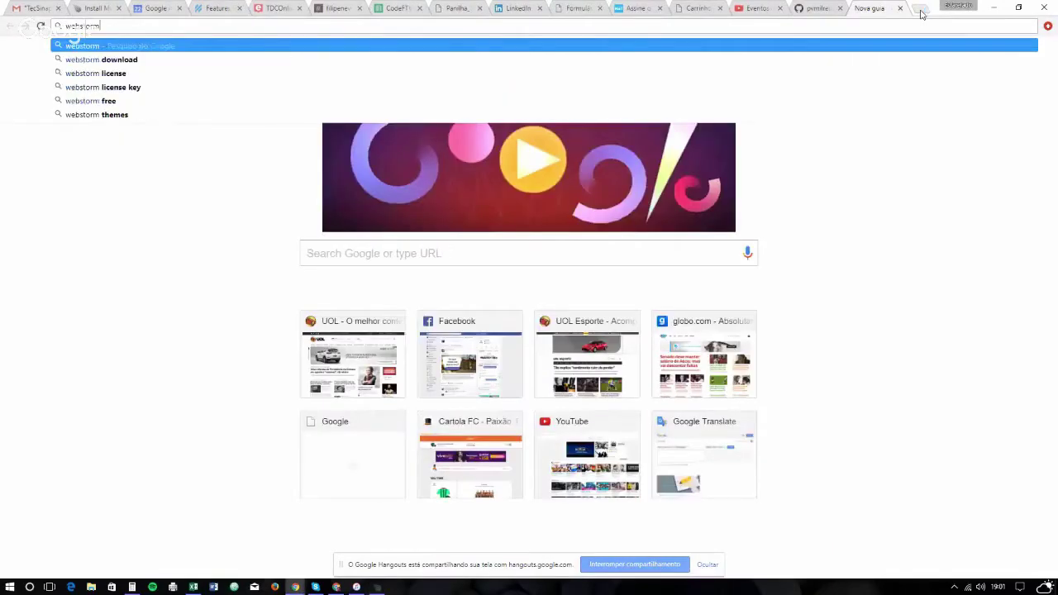
pyautogui.press('Down')
pyautogui.press('Return')
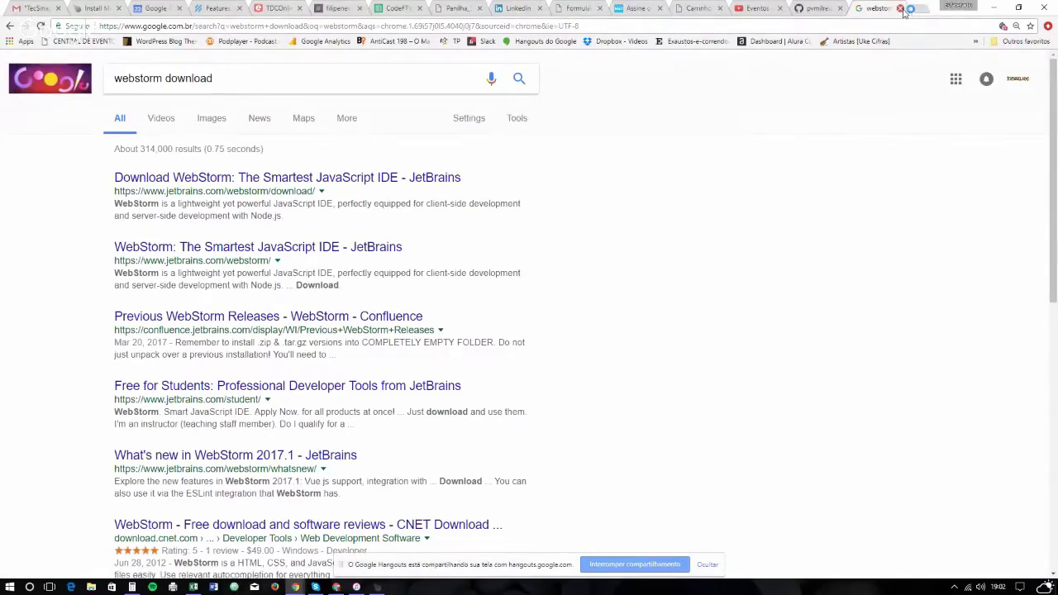
pyautogui.click(902, 9)
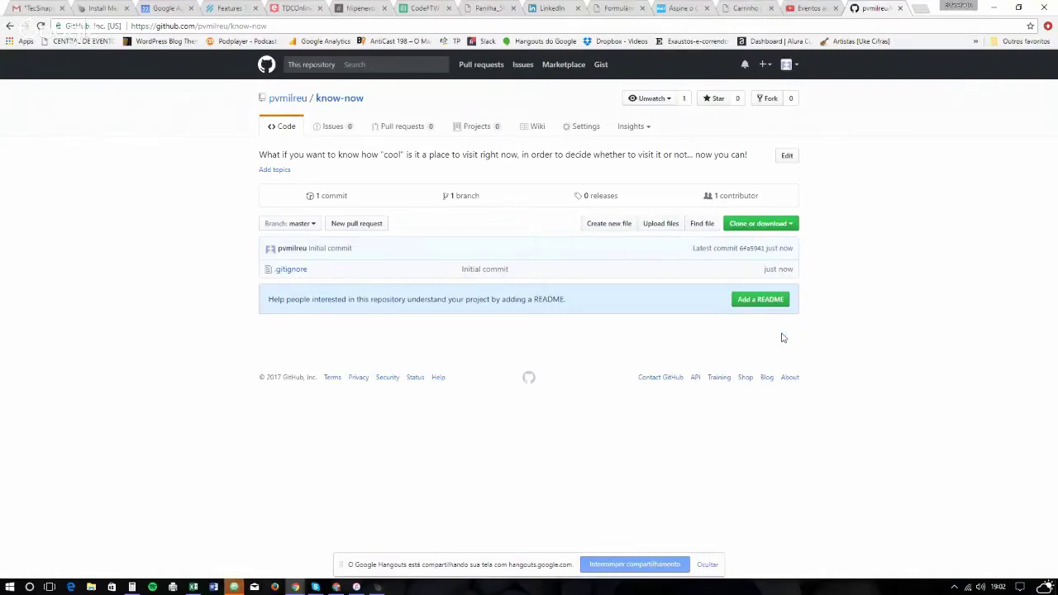
# Open the code editor.
pyautogui.click(235, 587)
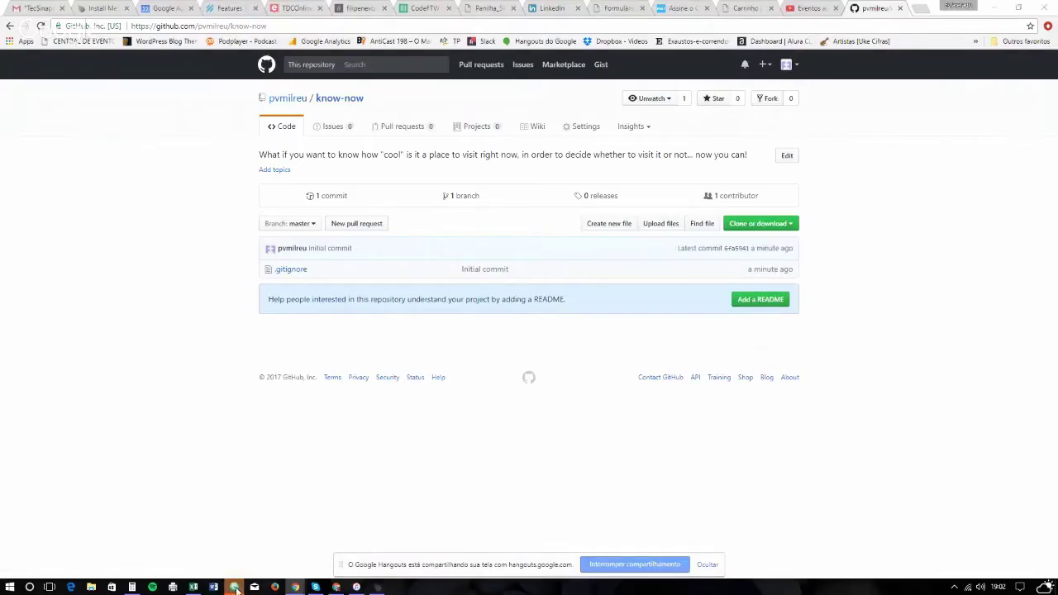